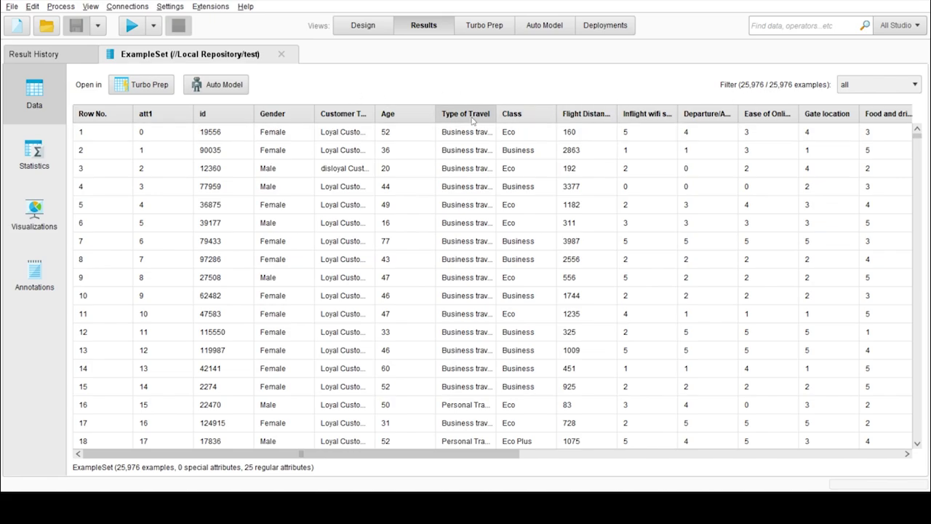
# Scroll through every attribute's summary statistics, then return to the Design view with F8.
pyautogui.click(34, 152)
pyautogui.scroll(-5, 308, 222)
pyautogui.scroll(-8, 307, 223)
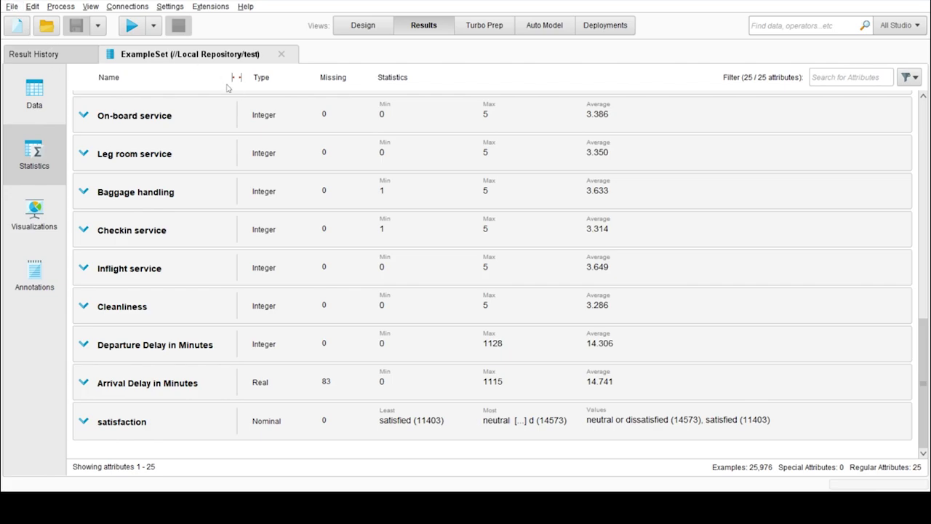
pyautogui.press('F8')
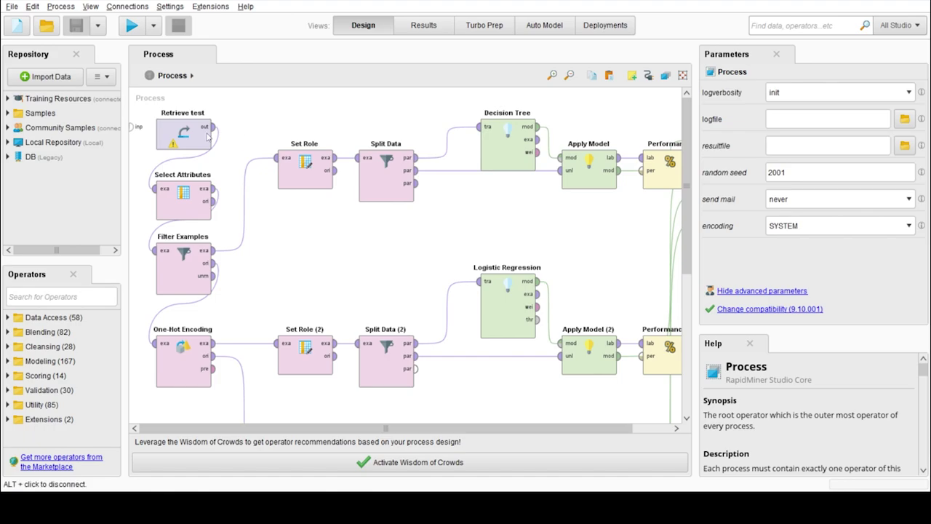
# Check Retrieve test, Select Attributes, Filter Examples, Set Role (satisfaction label) and Split Data (2 partitions) parameters.
pyautogui.click(184, 142)
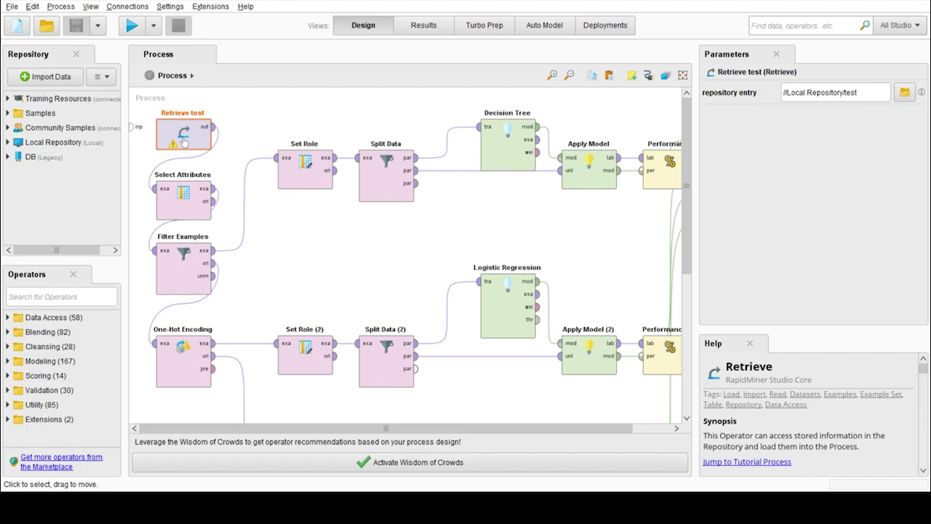
pyautogui.click(183, 207)
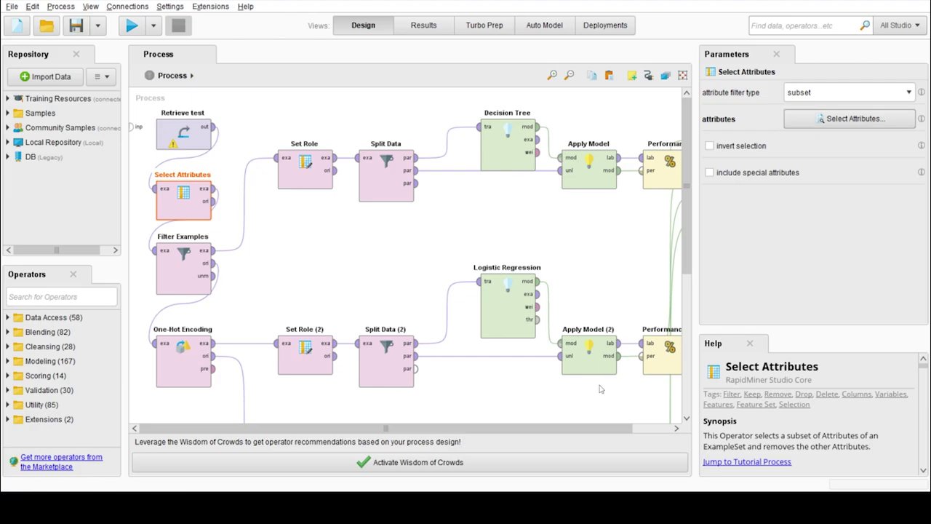
pyautogui.click(176, 272)
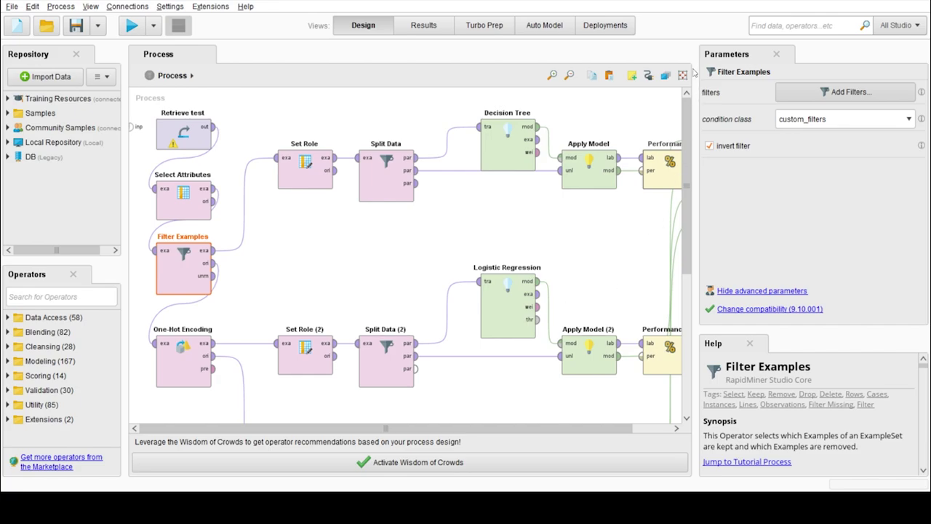
pyautogui.click(300, 176)
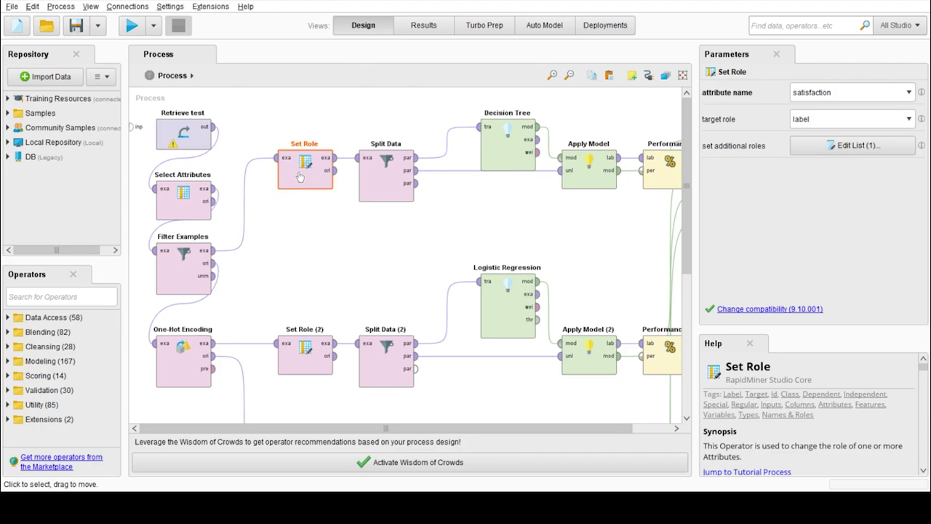
pyautogui.click(378, 190)
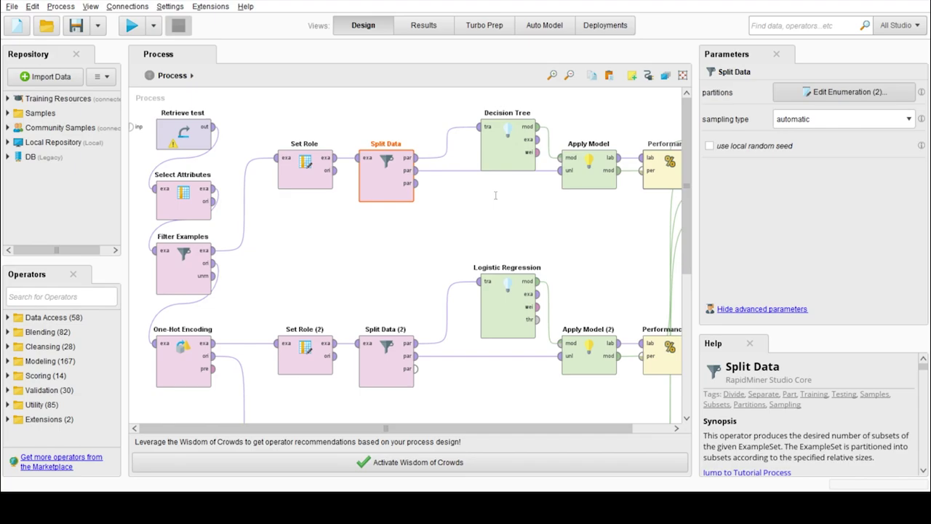
# Inspect the Decision Tree parameters, then One-Hot Encoding's subset filter with perform encoding enabled.
pyautogui.click(507, 162)
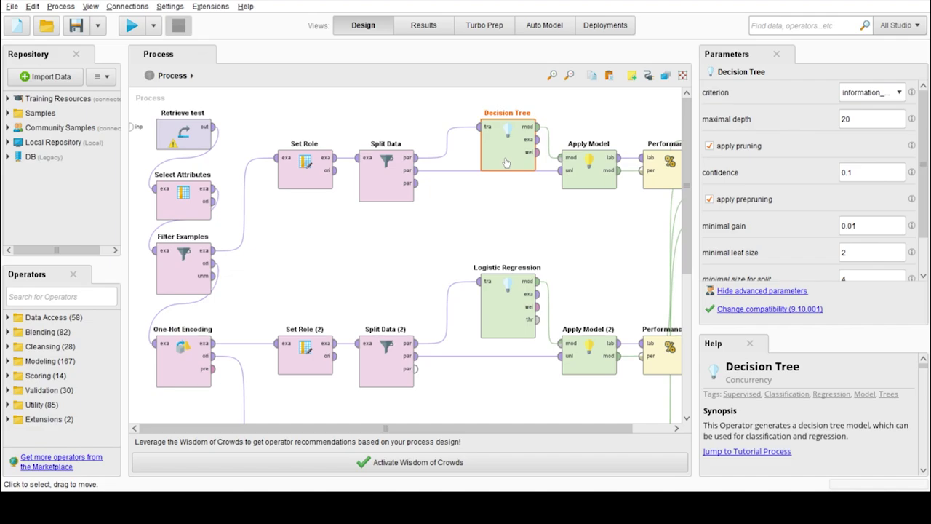
pyautogui.click(185, 364)
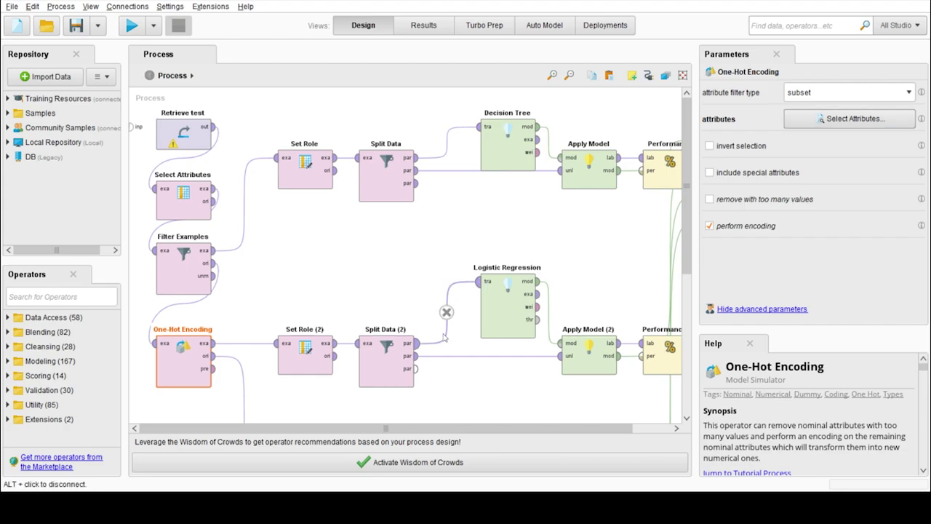
# Inspect Logistic Regression, Naive Bayes and Random Forest parameters (100 trees, information_gain, depth 20).
pyautogui.scroll(-1, 311, 358)
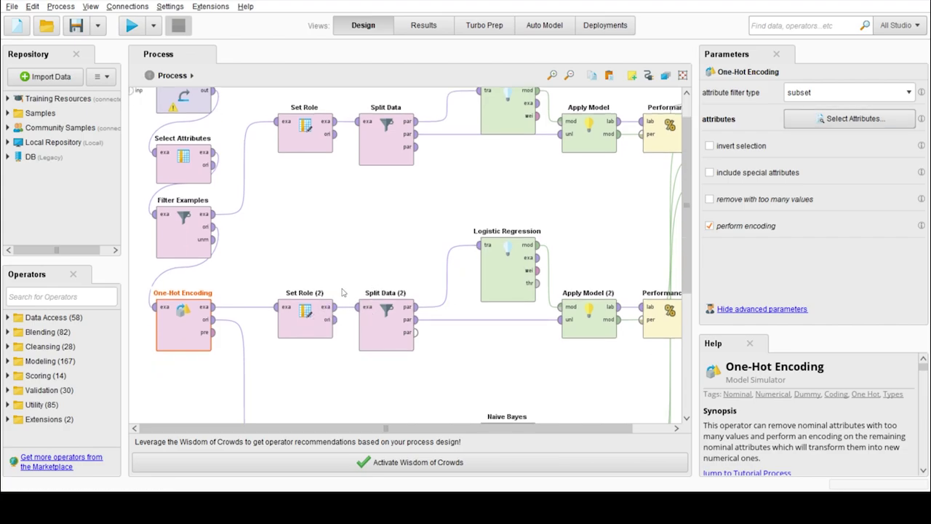
pyautogui.click(511, 279)
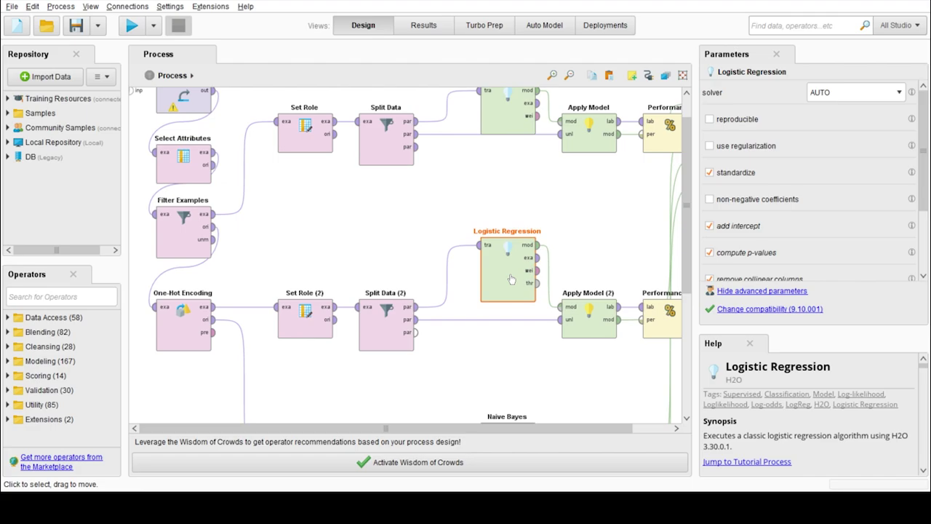
pyautogui.scroll(-5, 511, 279)
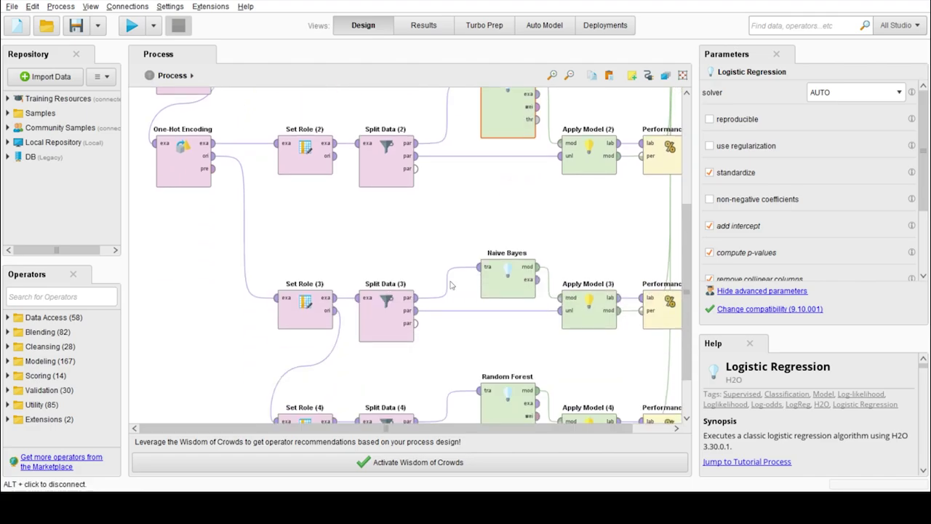
pyautogui.click(512, 290)
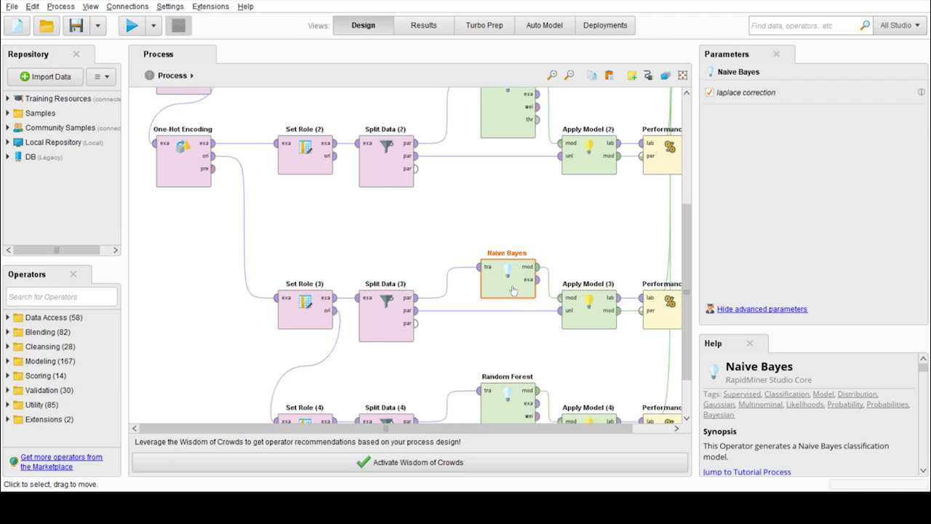
pyautogui.scroll(-2, 513, 290)
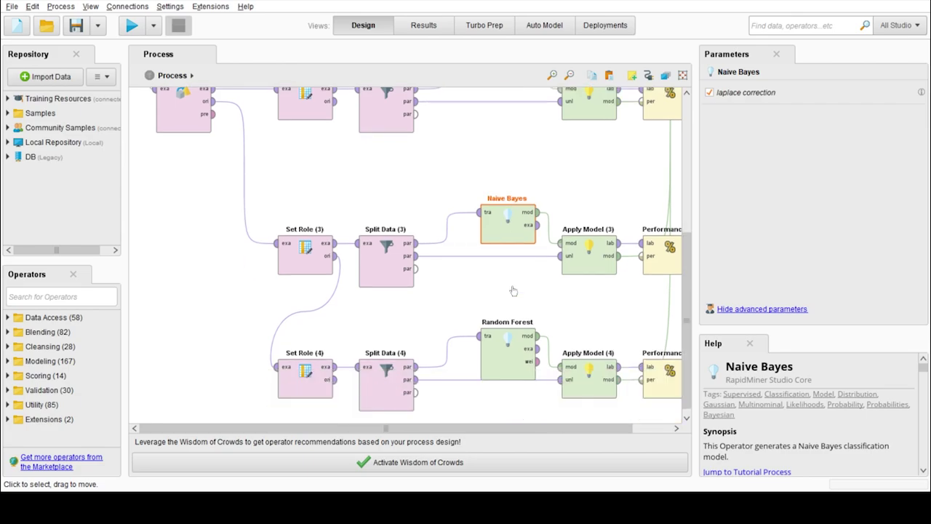
pyautogui.click(508, 341)
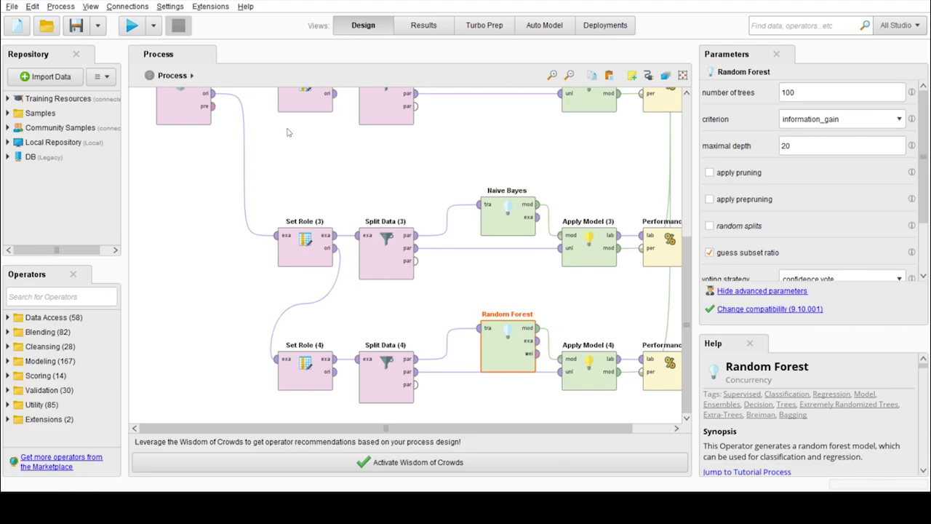
# Run the process and scroll through the resulting test ExampleSet statistics of 25,976 examples.
pyautogui.click(130, 26)
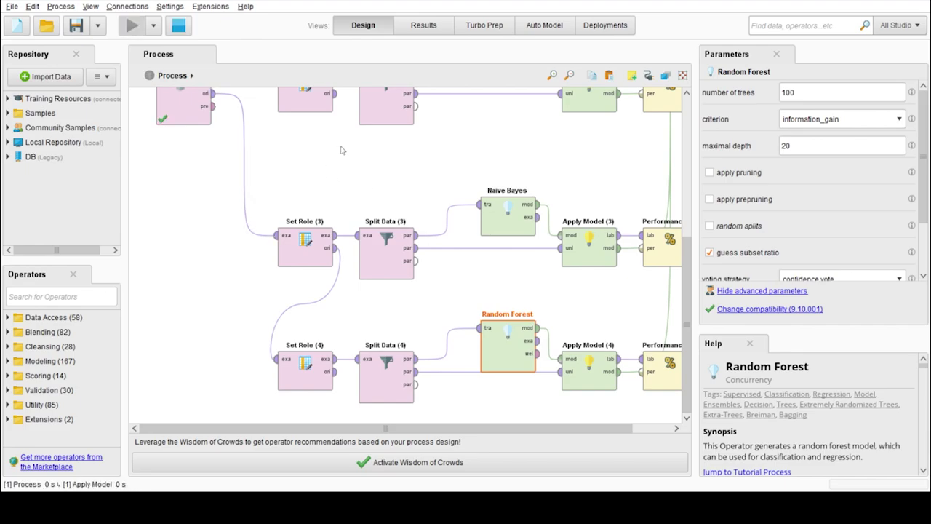
pyautogui.scroll(5, 340, 150)
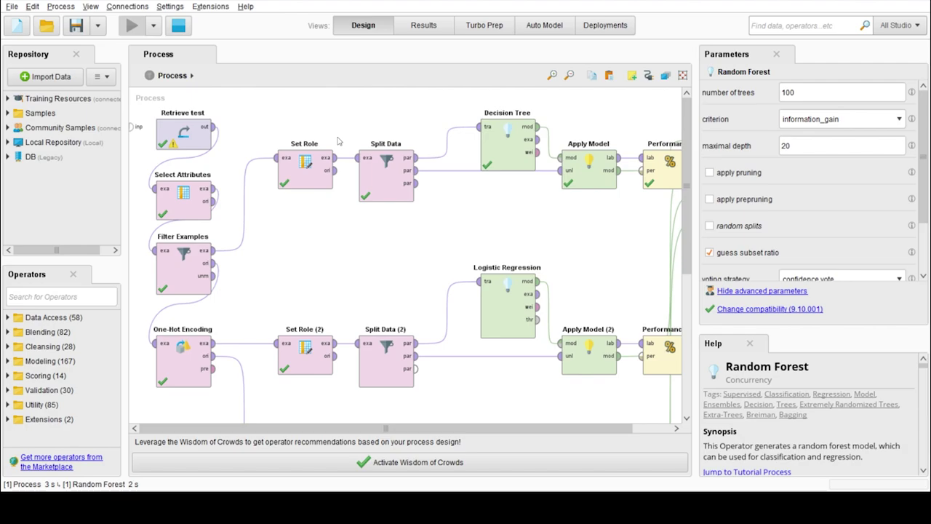
pyautogui.scroll(-4, 393, 190)
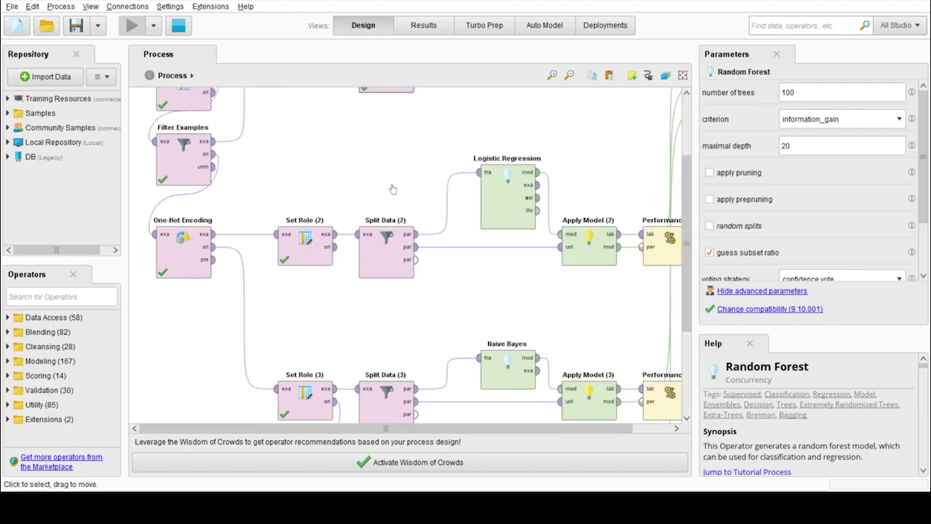
pyautogui.scroll(-1, 393, 189)
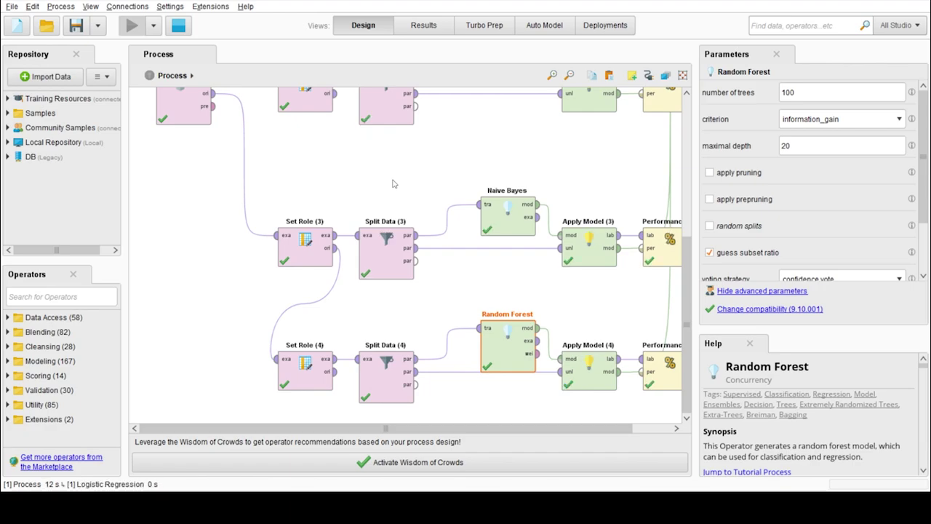
pyautogui.scroll(5, 393, 186)
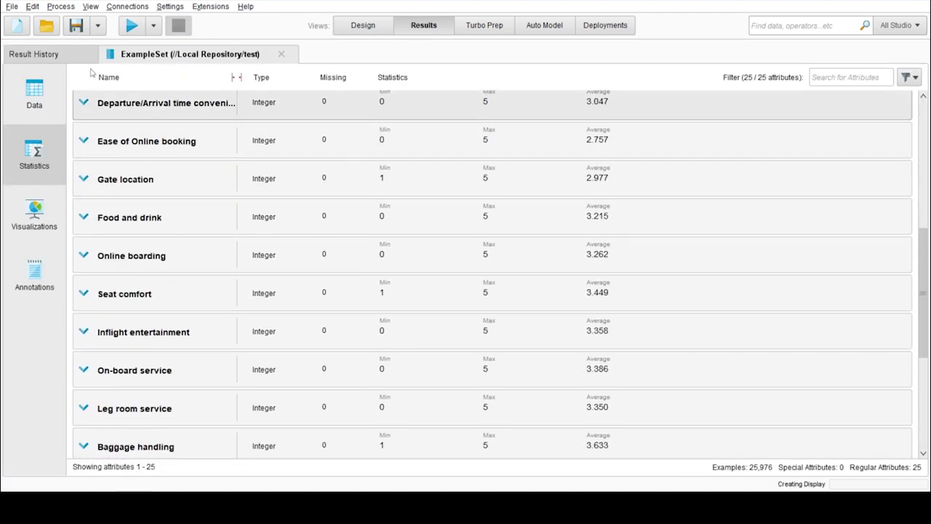
# View the learned decision tree graph, then its performance table showing 93.74% accuracy.
pyautogui.click(383, 30)
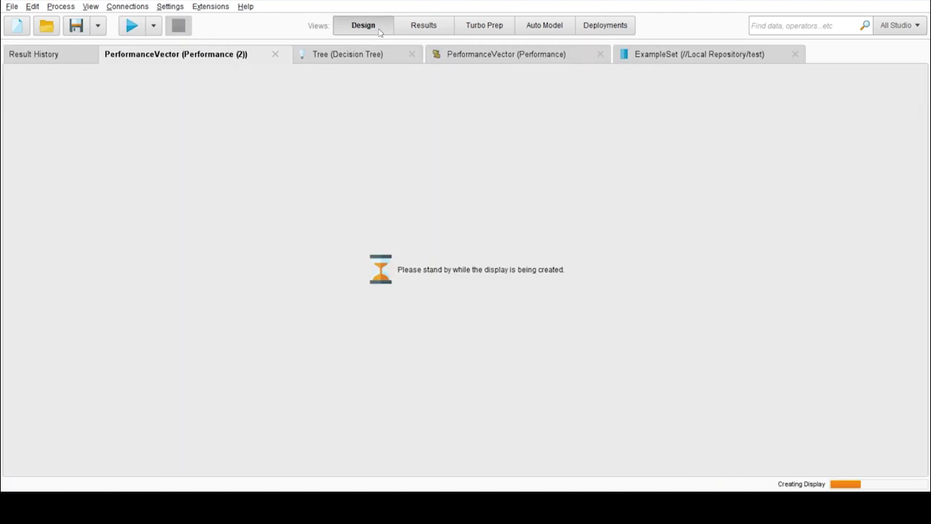
pyautogui.click(418, 31)
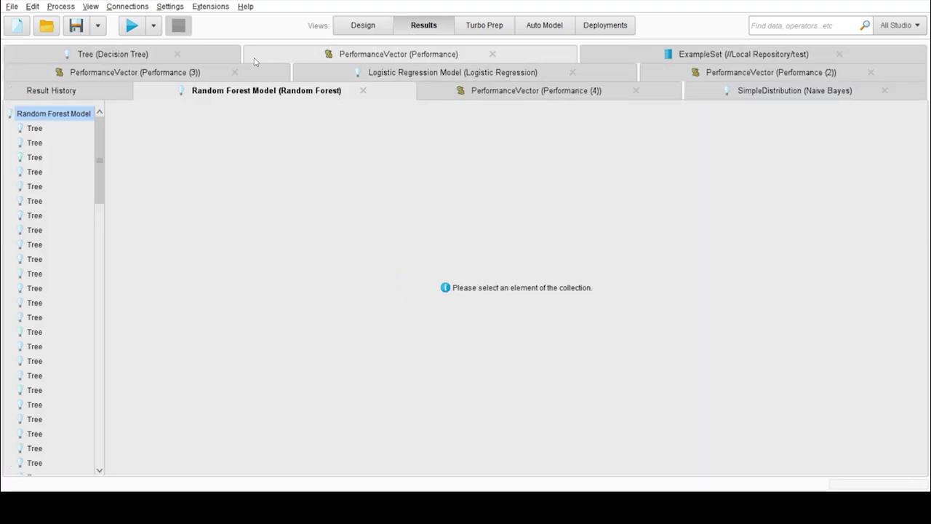
pyautogui.click(205, 63)
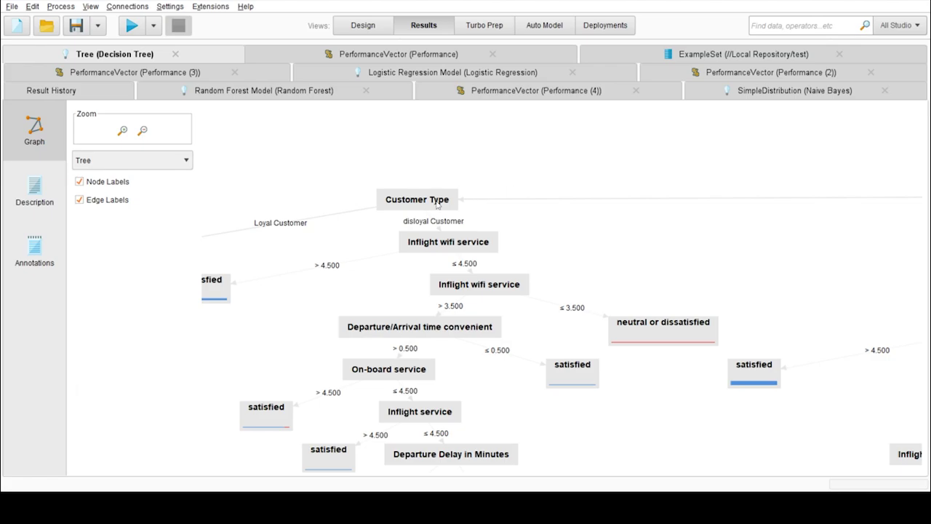
pyautogui.click(339, 58)
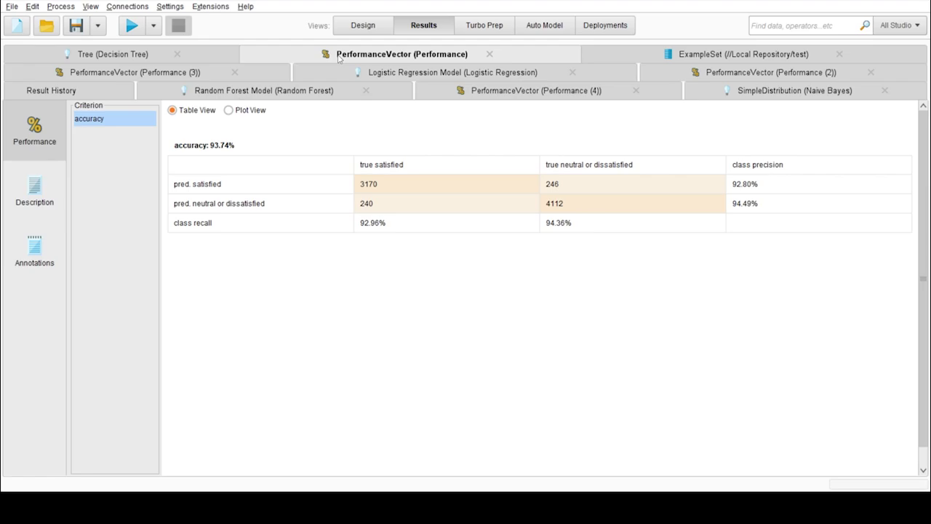
# View the logistic regression coefficients, then the 87.21% and 84.11% accuracy tables.
pyautogui.click(533, 73)
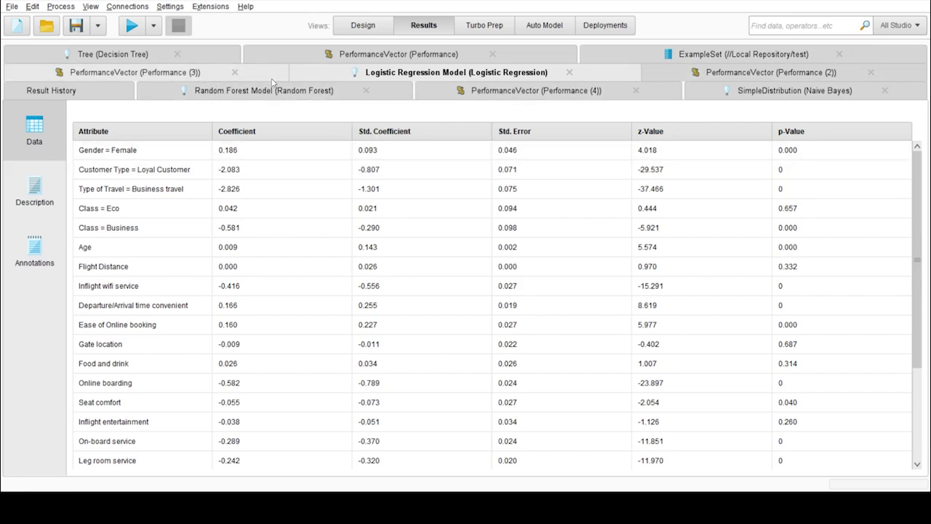
pyautogui.click(698, 69)
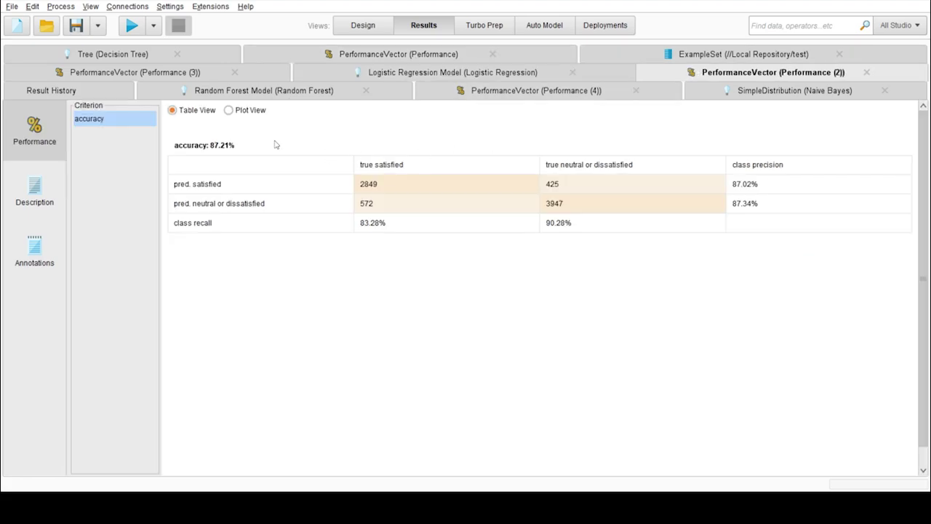
pyautogui.click(179, 77)
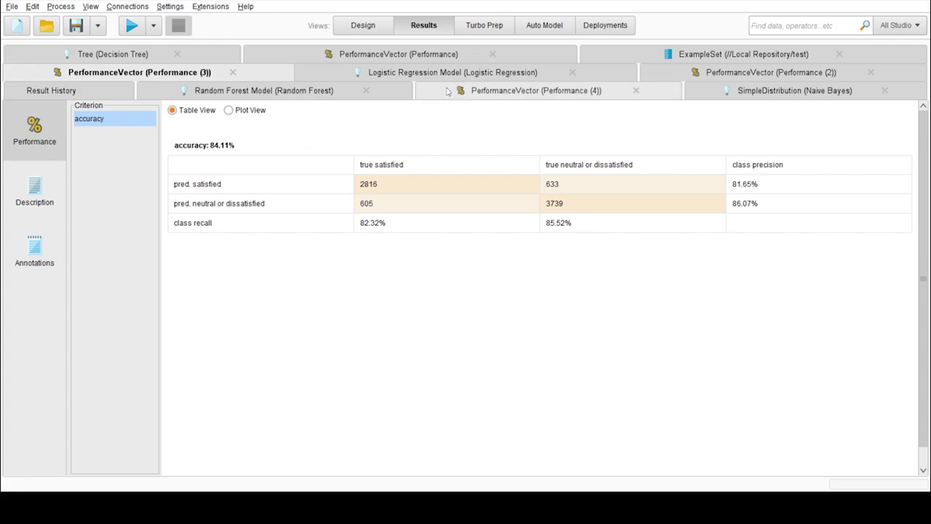
# Browse the random forest's trees, then show its 95.75% accuracy table.
pyautogui.click(337, 93)
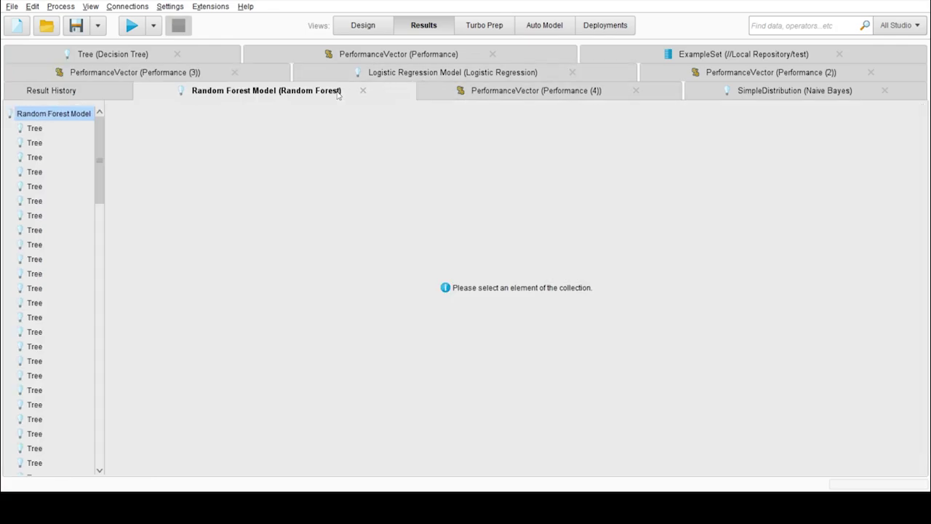
pyautogui.scroll(-7, 32, 178)
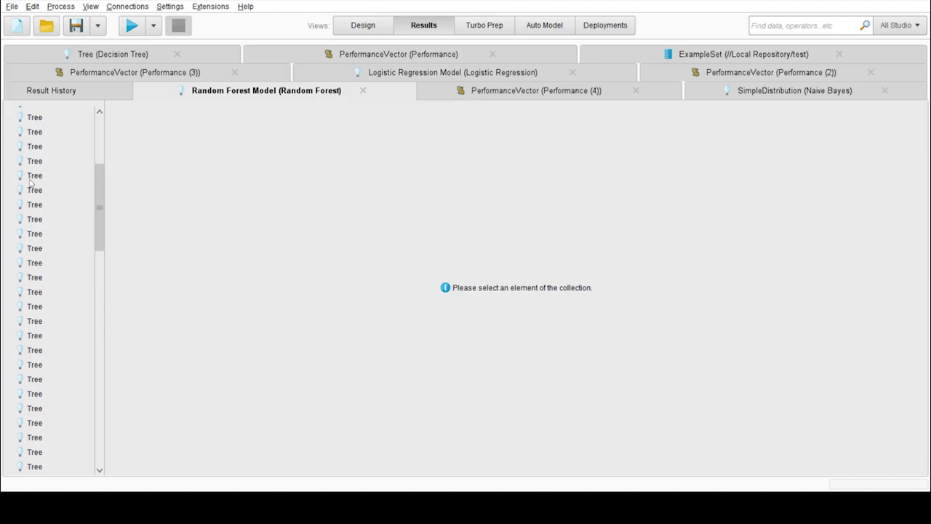
pyautogui.scroll(10, 32, 184)
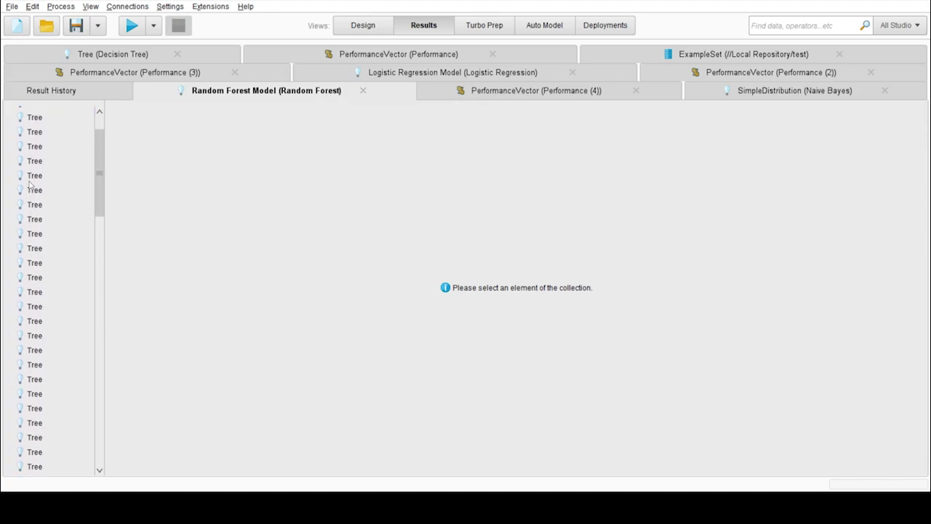
pyautogui.click(469, 93)
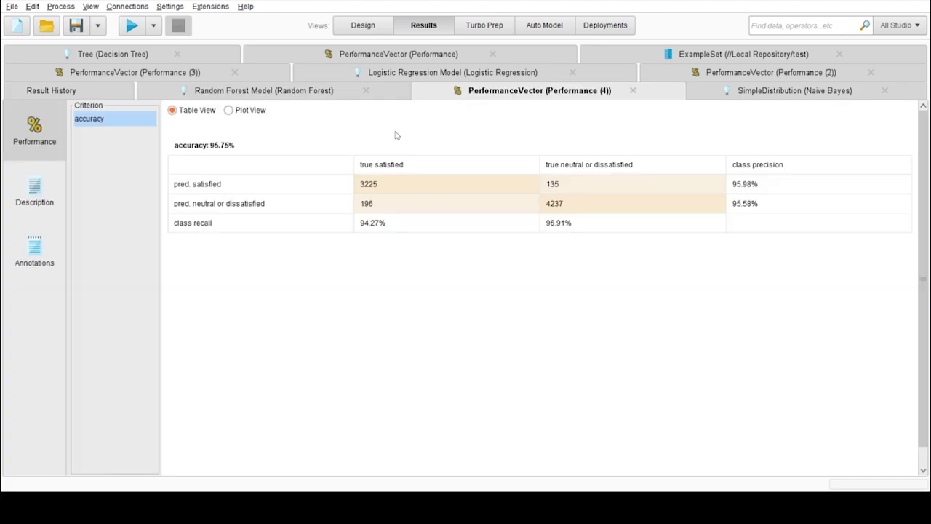